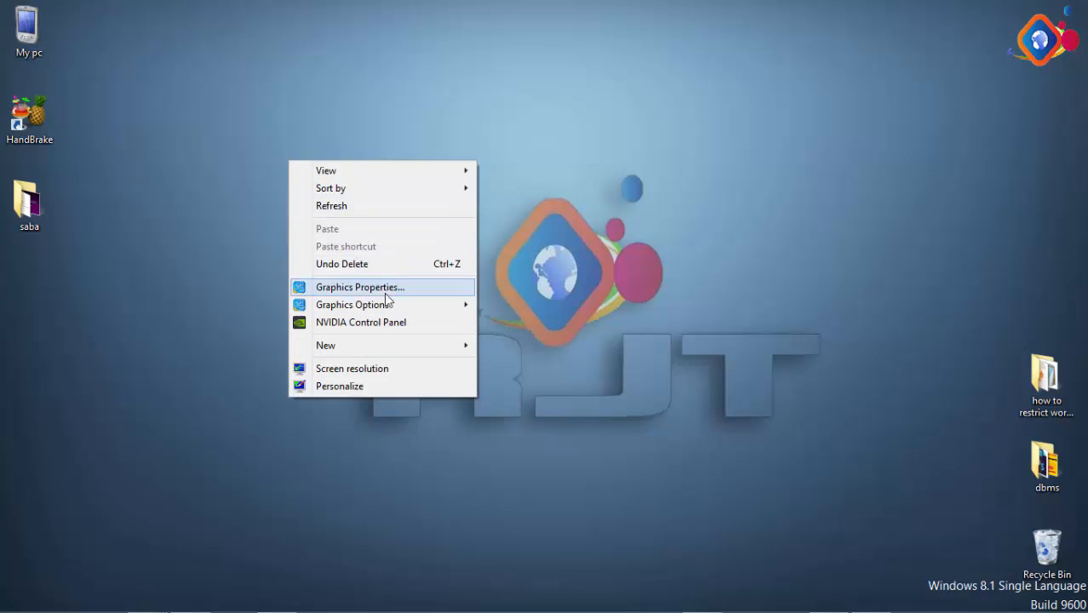
Refresh the desktop and launch the Registry Editor by running regedit
left_click(324, 207)
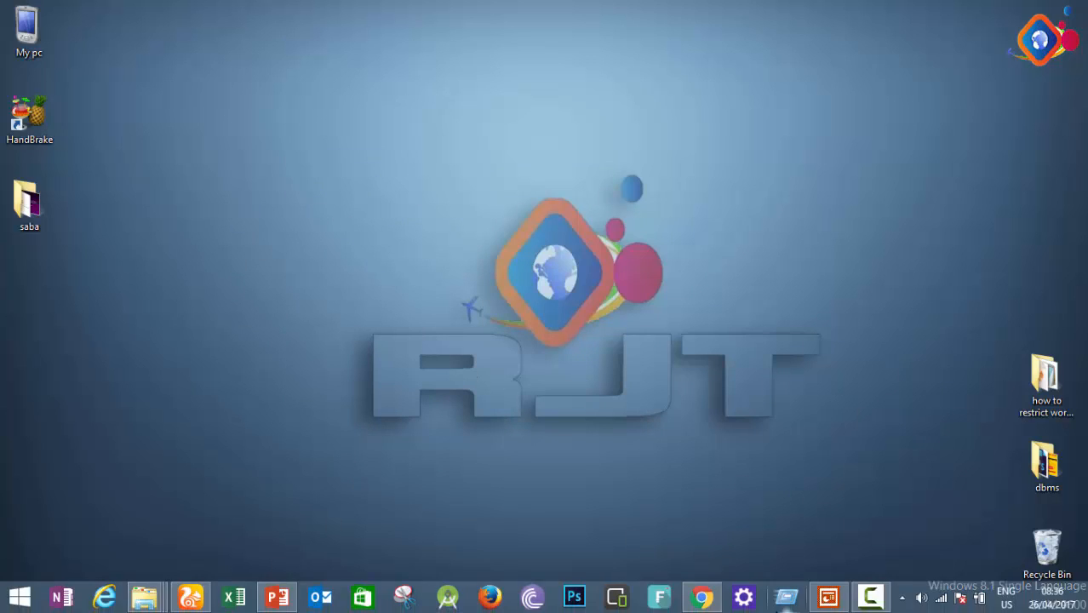
key("super+r")
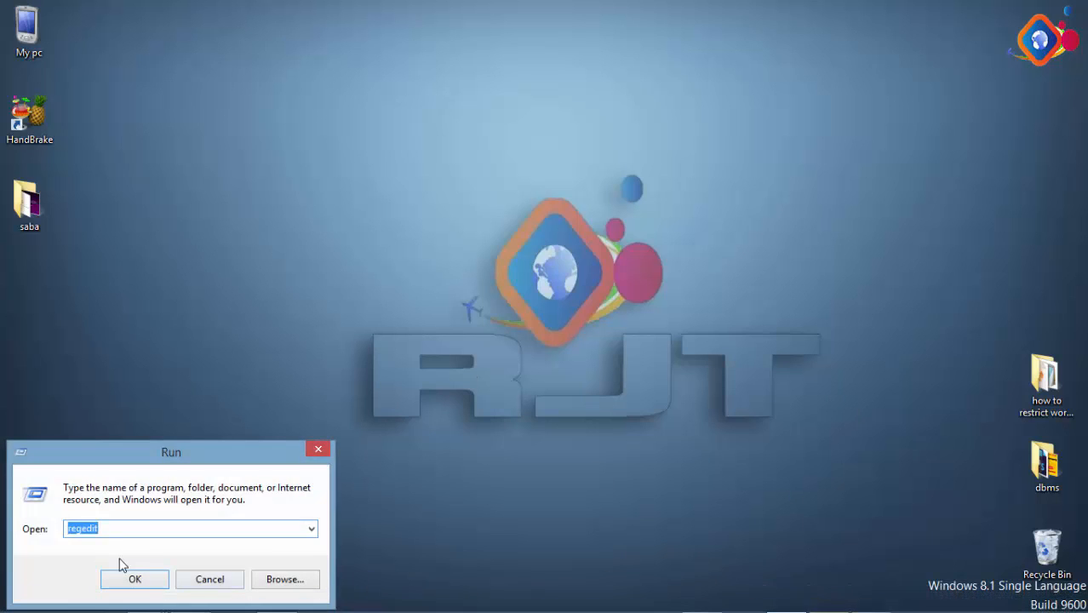
left_click(78, 529)
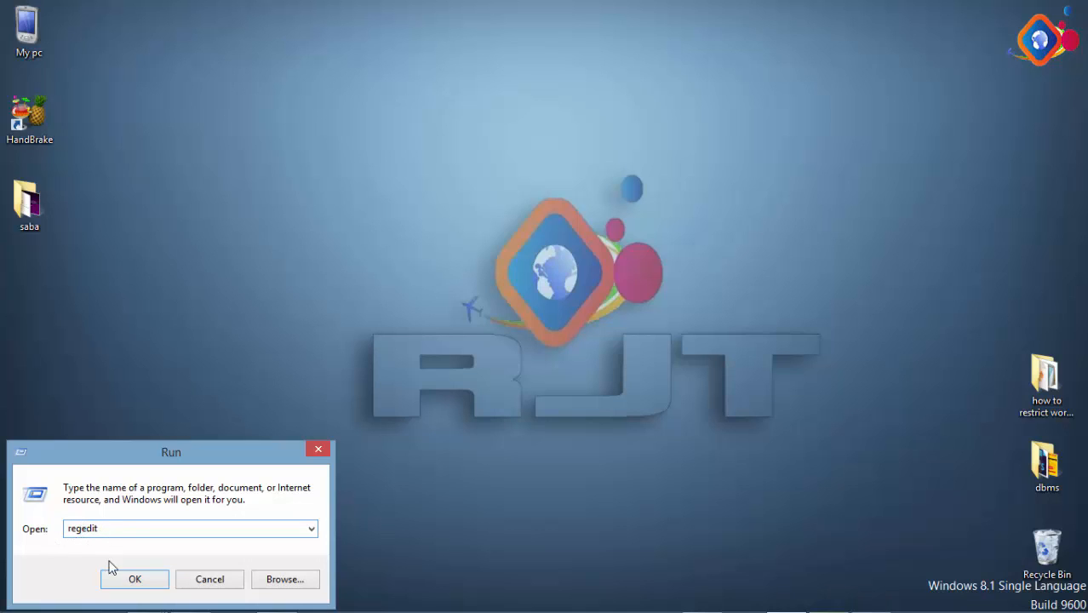
left_click(134, 580)
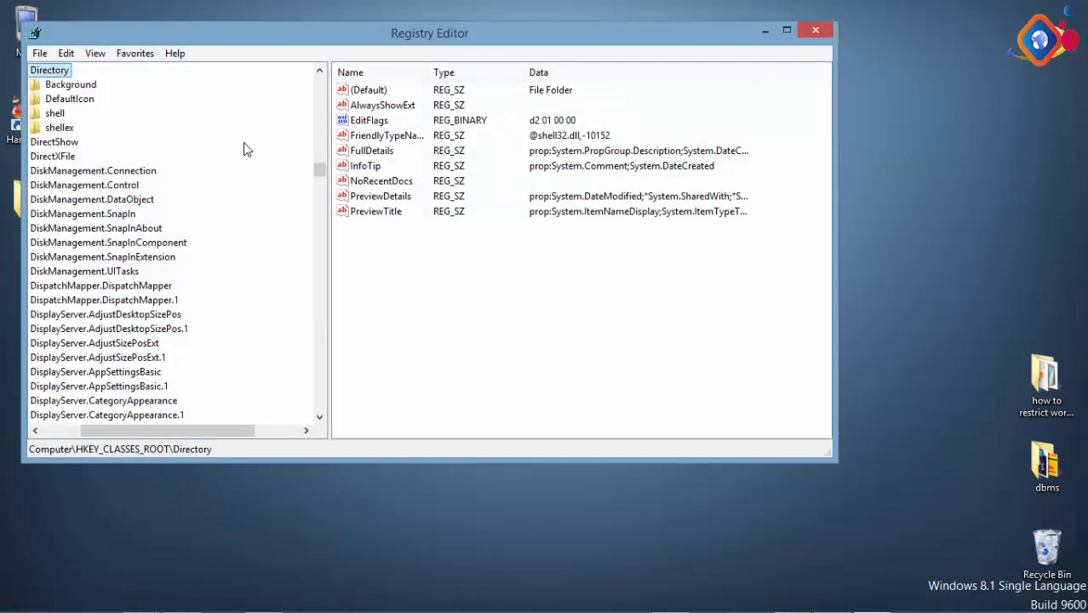
Return to the root of the registry tree, then collapse and re-expand the HKEY_CLASSES_ROOT hive
left_click_drag(174, 433, 127, 432)
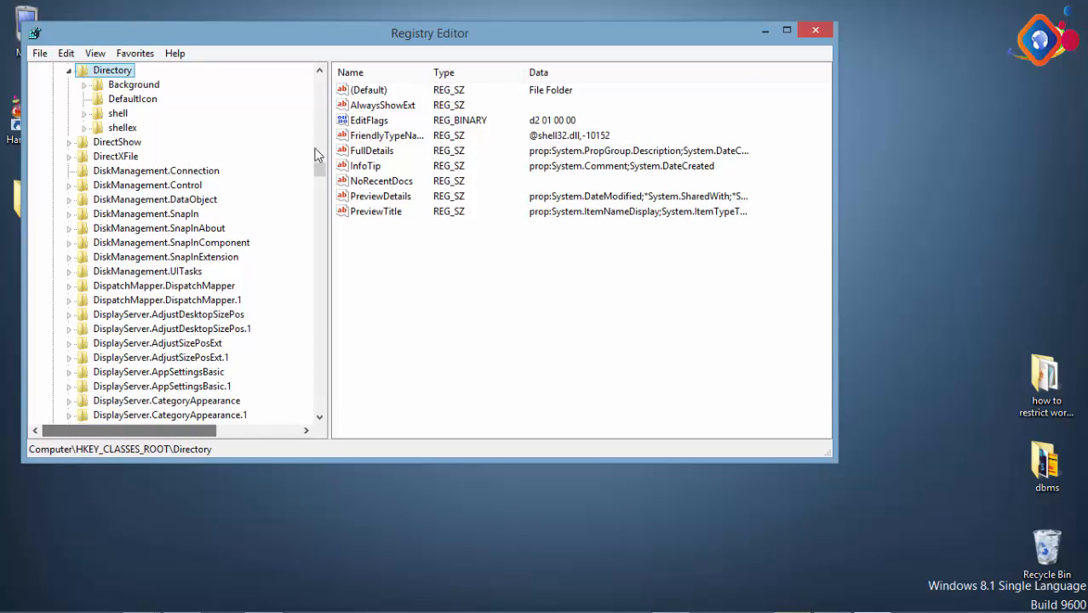
left_click_drag(323, 168, 322, 81)
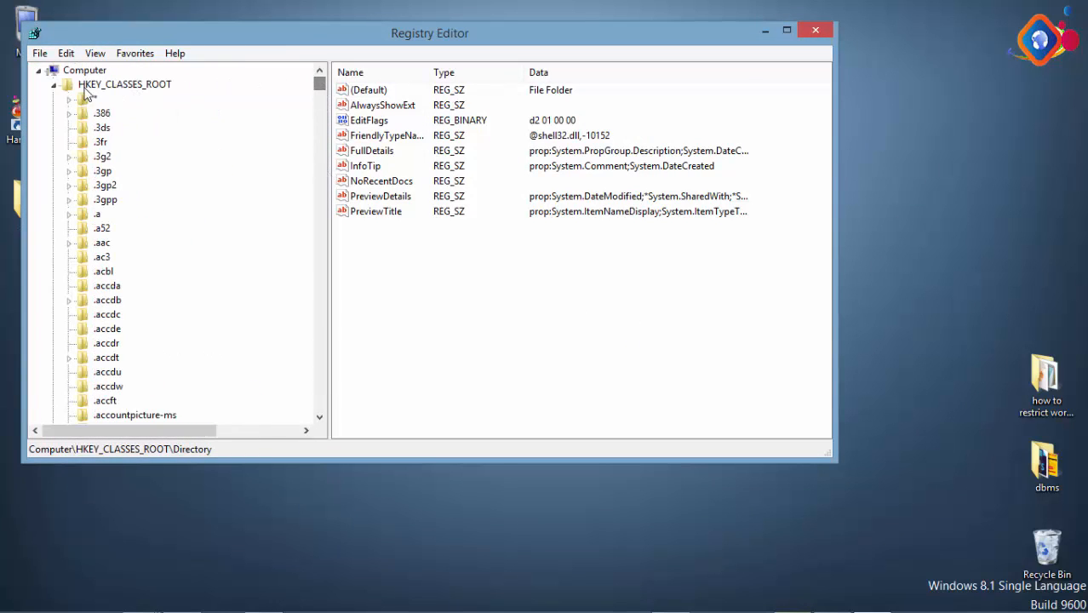
double_click(63, 85)
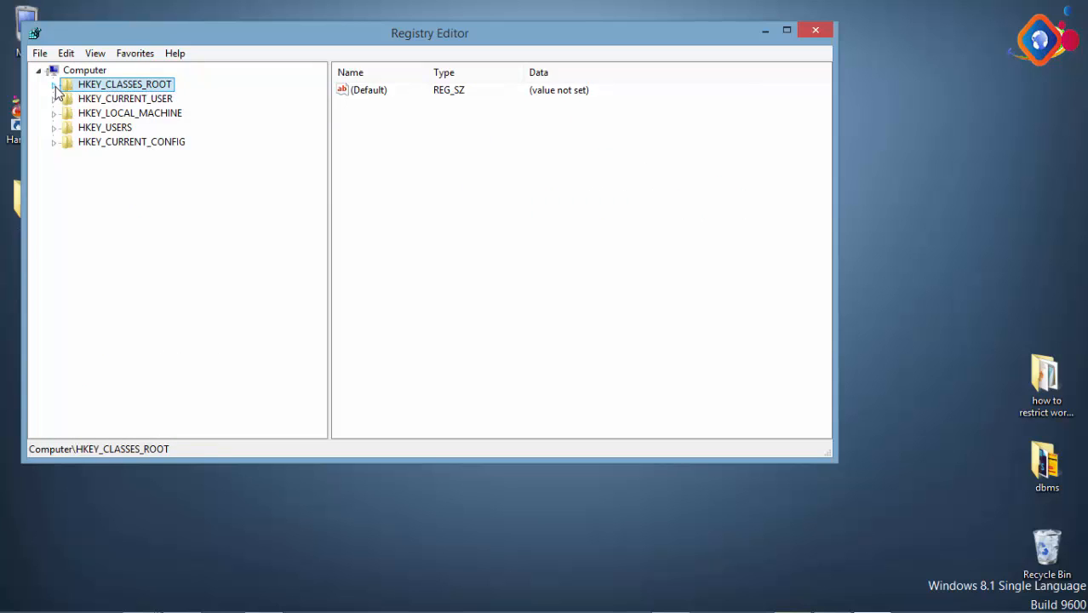
left_click(53, 85)
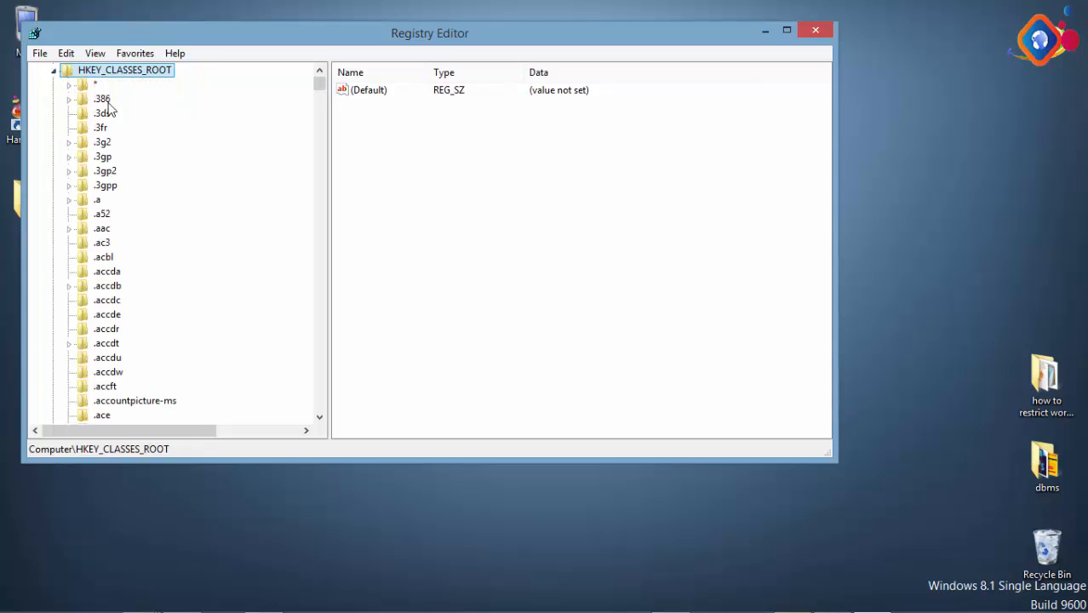
Locate the Directory key in HKEY_CLASSES_ROOT, expand its Background subkey and select shell
left_click_drag(316, 86, 319, 172)
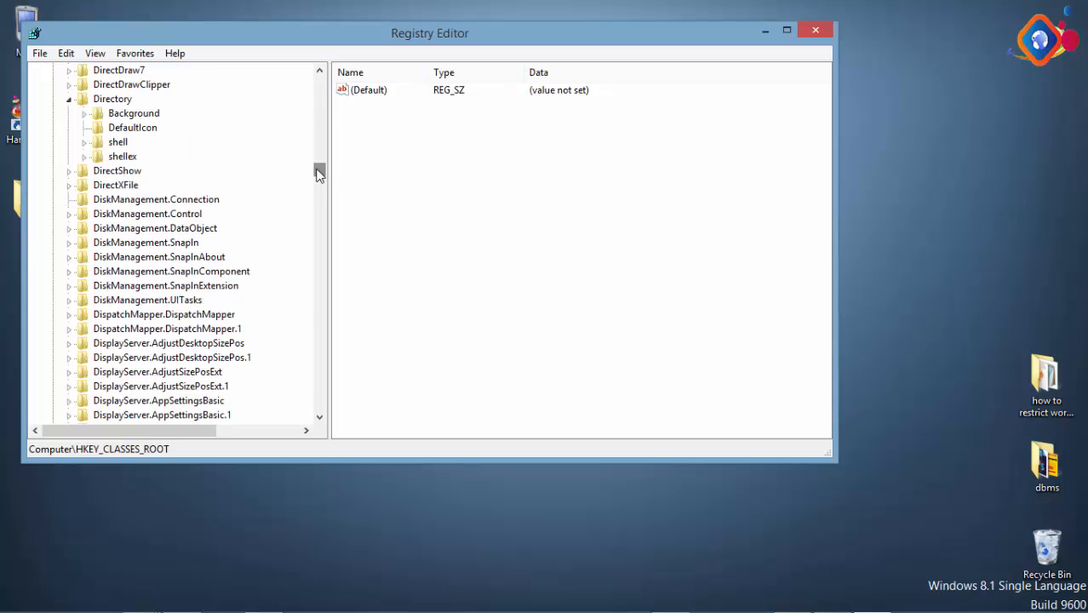
left_click(69, 100)
left_click(96, 102)
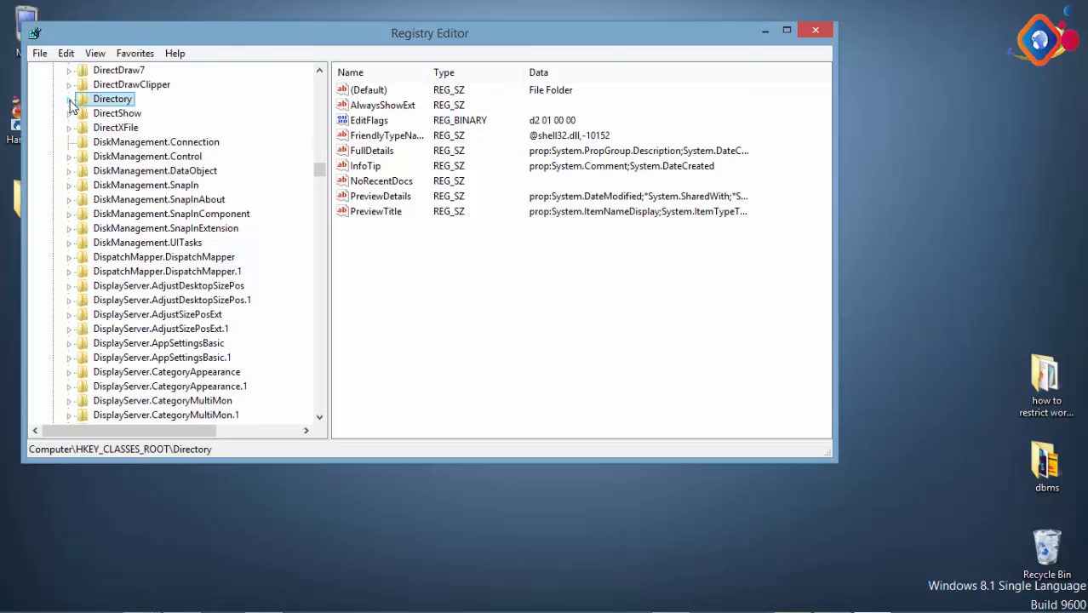
left_click(70, 100)
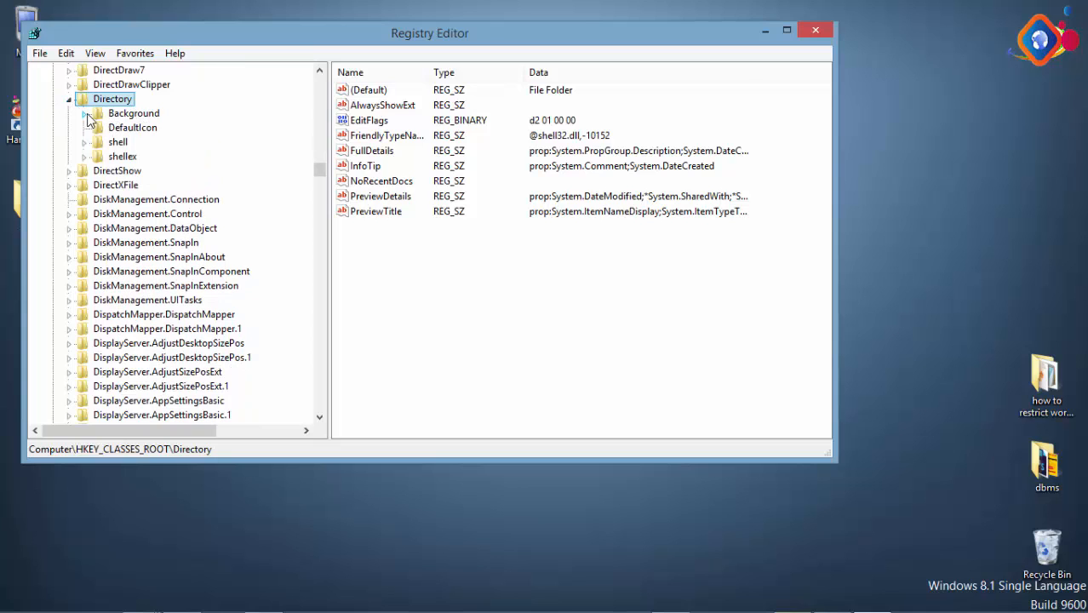
left_click(85, 115)
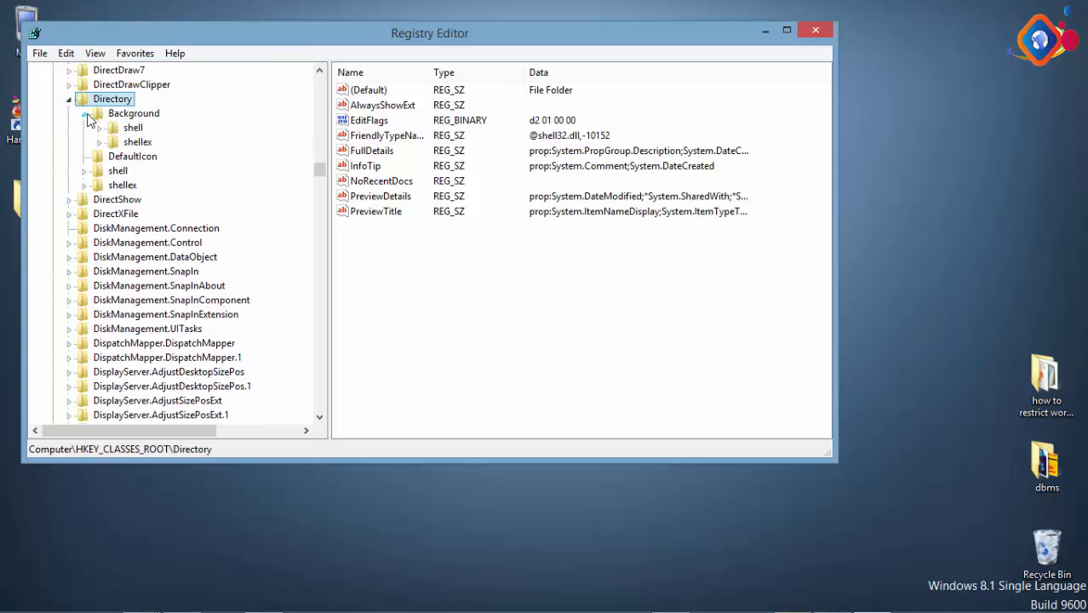
left_click(129, 129)
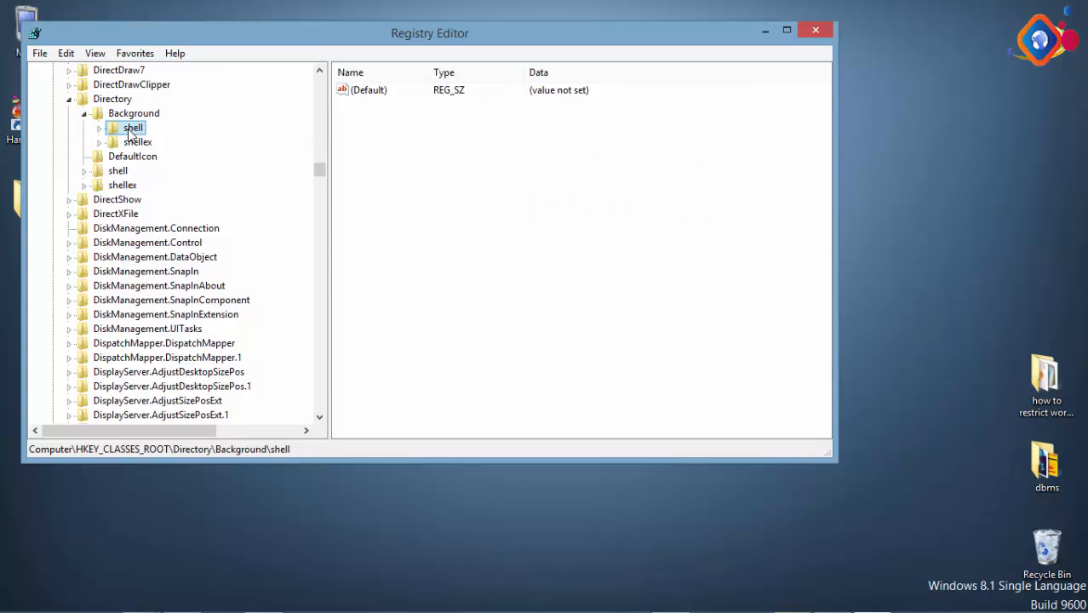
Create a key named CodeBlocks under Background\shell and set its default value to &CodeBlocks
right_click(129, 132)
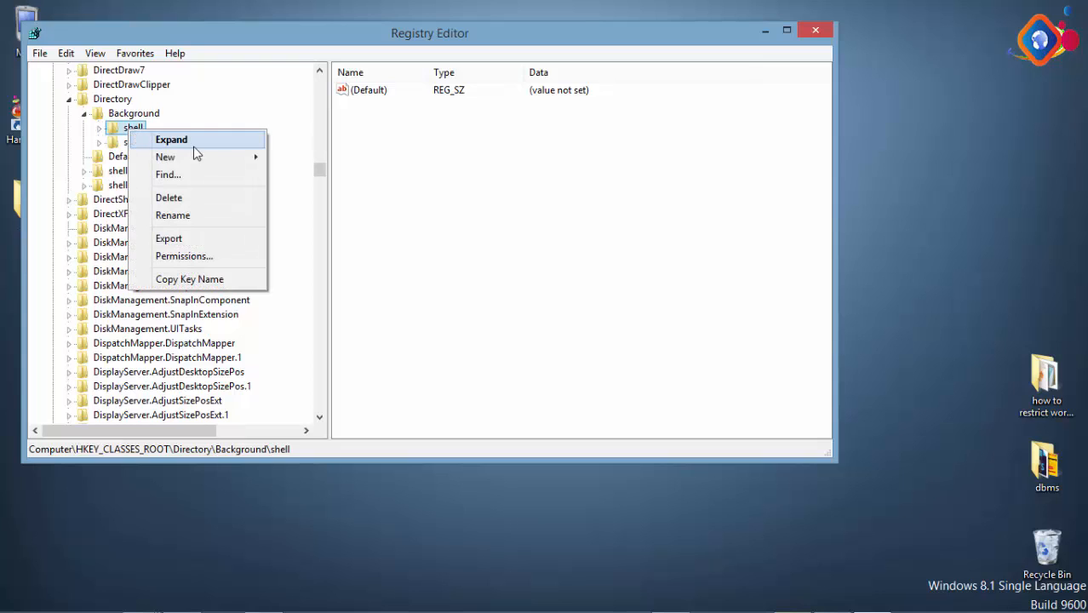
mouse_move(223, 157)
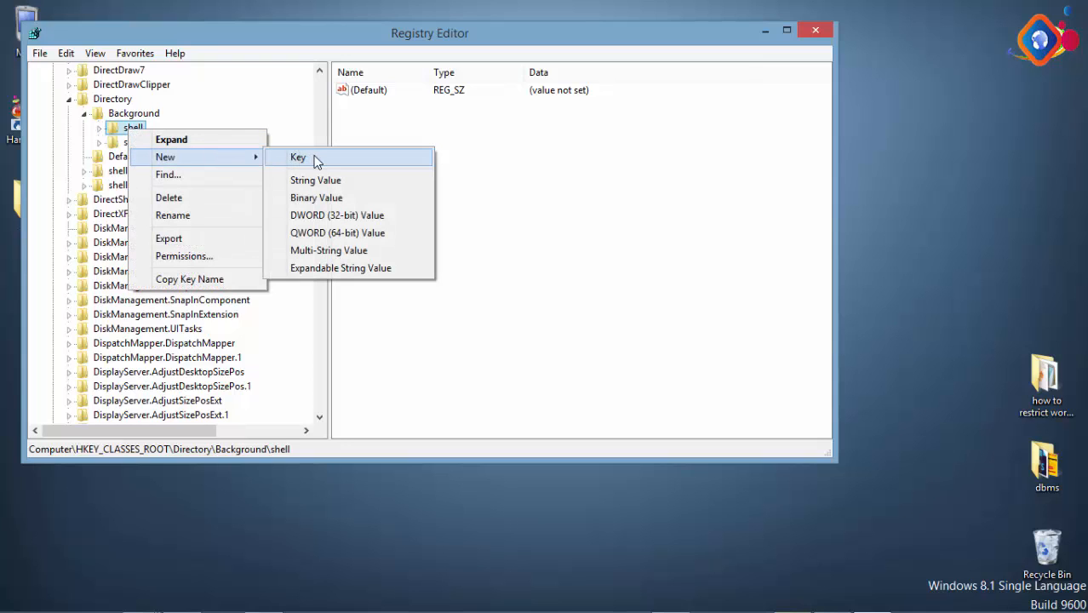
left_click(300, 158)
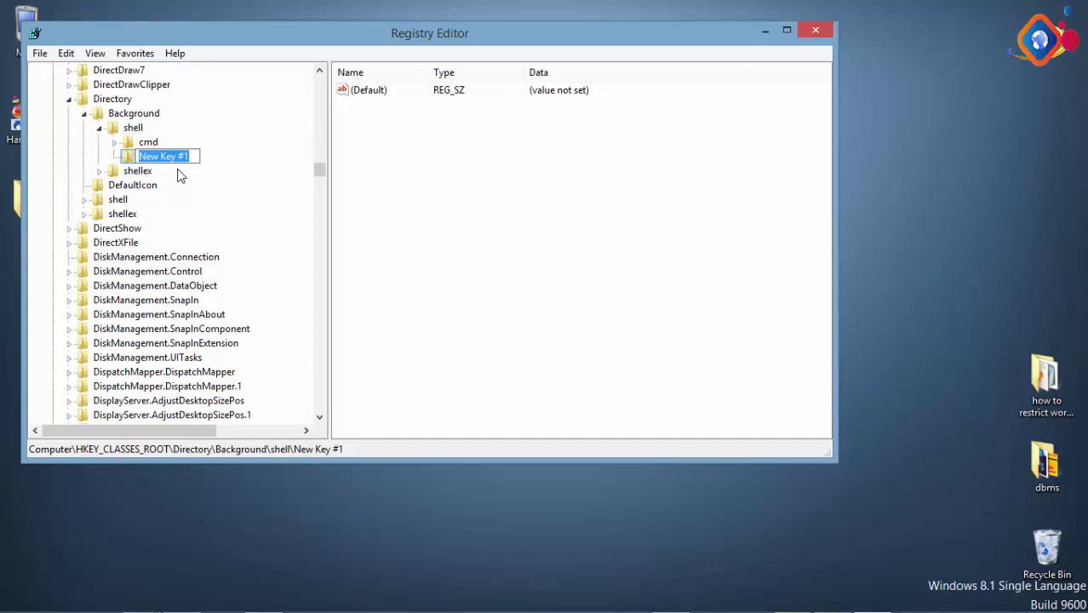
type("CodeBlocks")
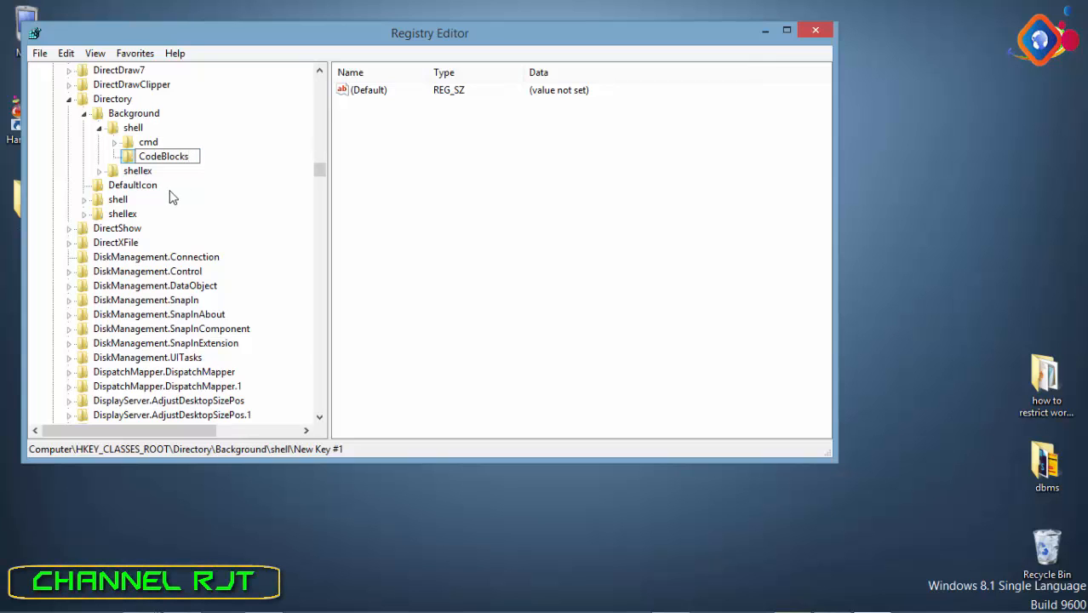
left_click(123, 159)
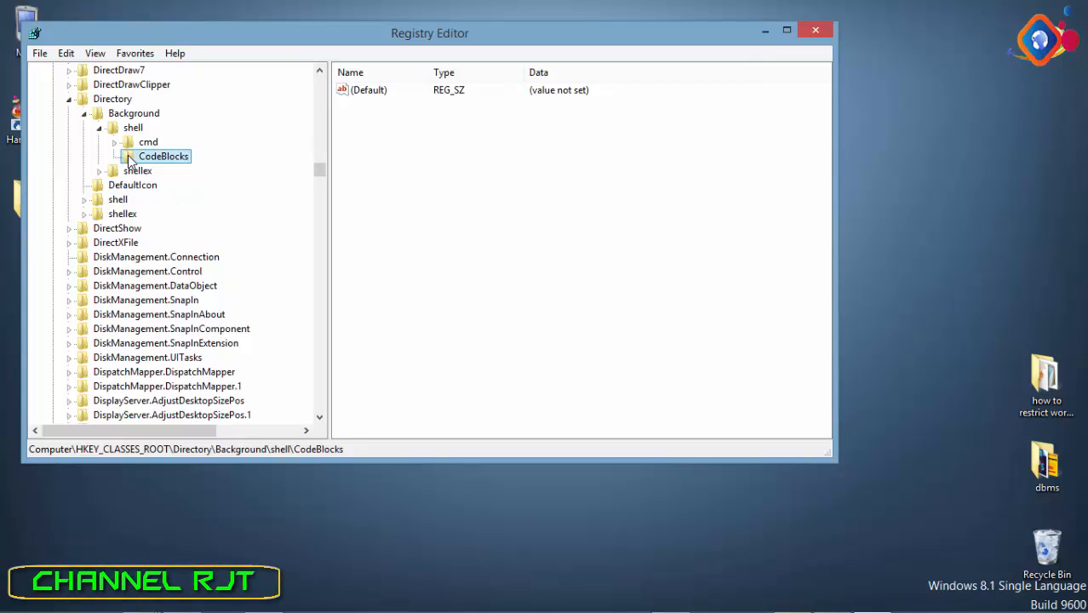
double_click(377, 92)
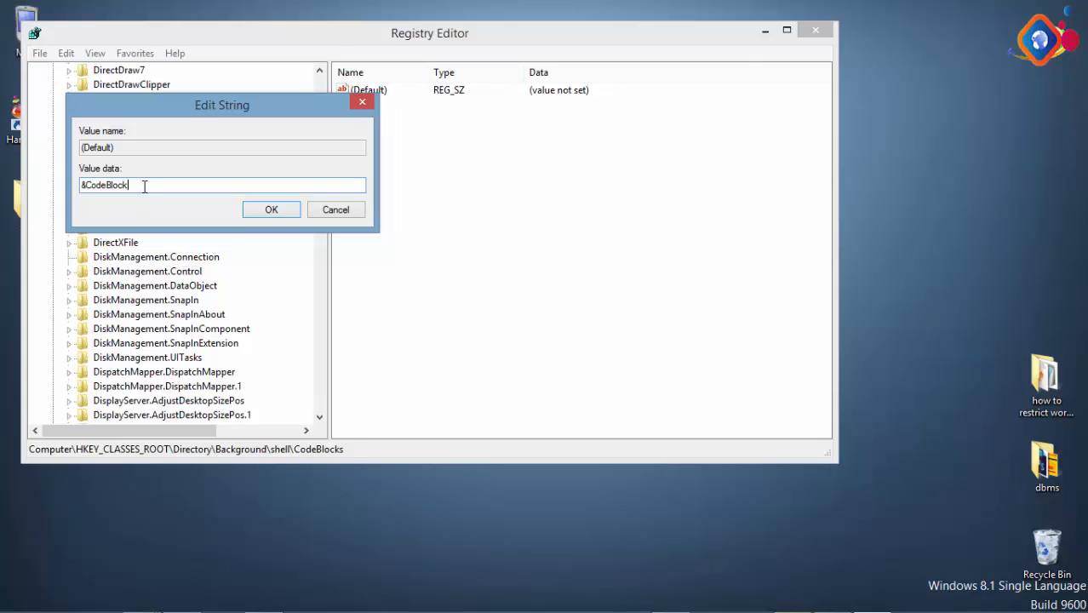
left_click(266, 210)
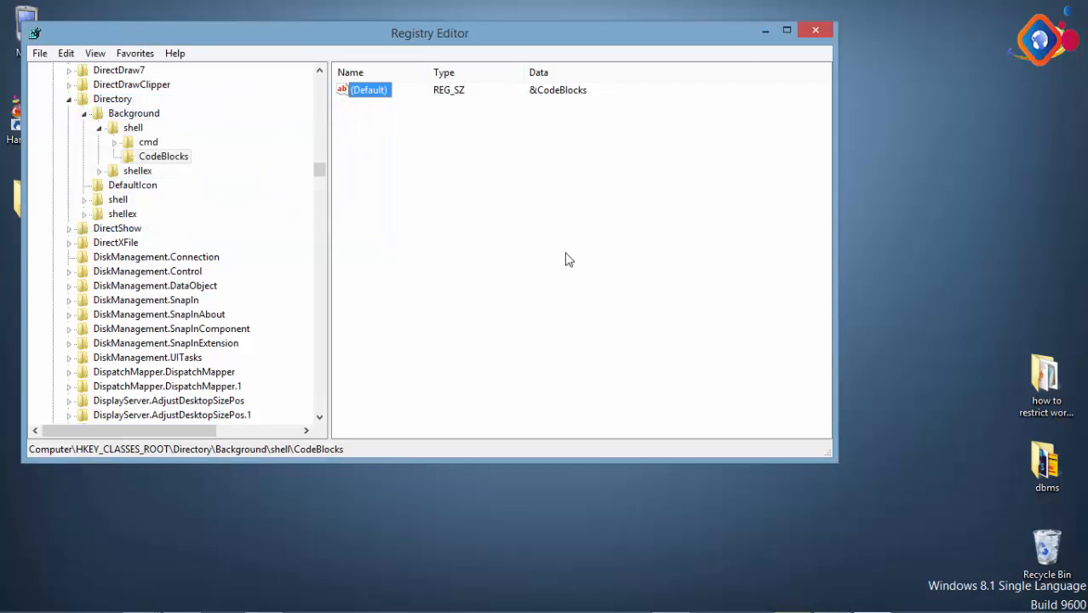
Create a subkey named command under CodeBlocks and open its default value for editing
right_click(171, 159)
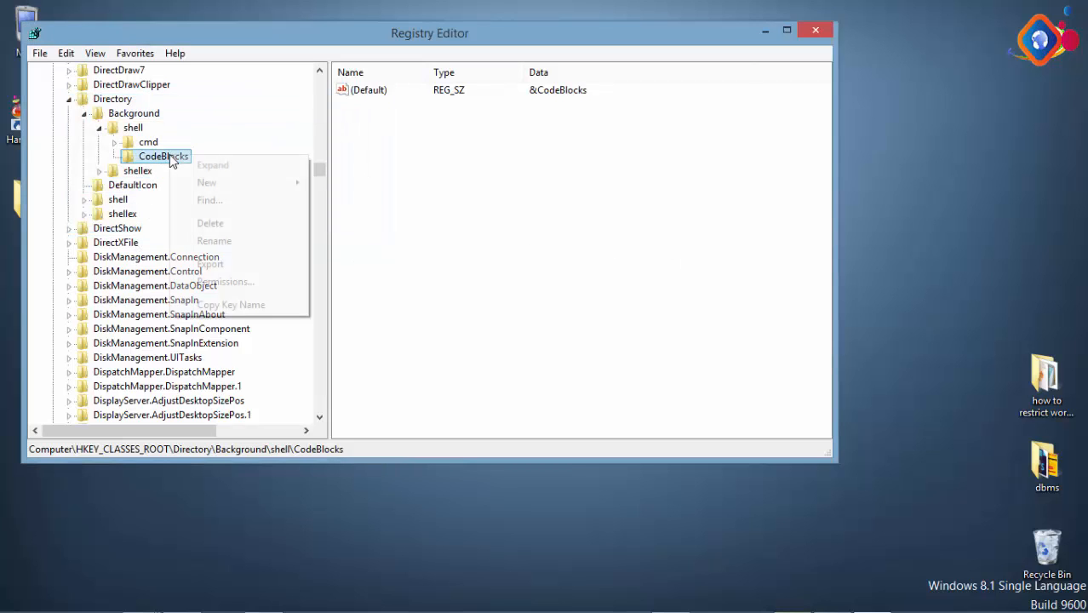
mouse_move(219, 184)
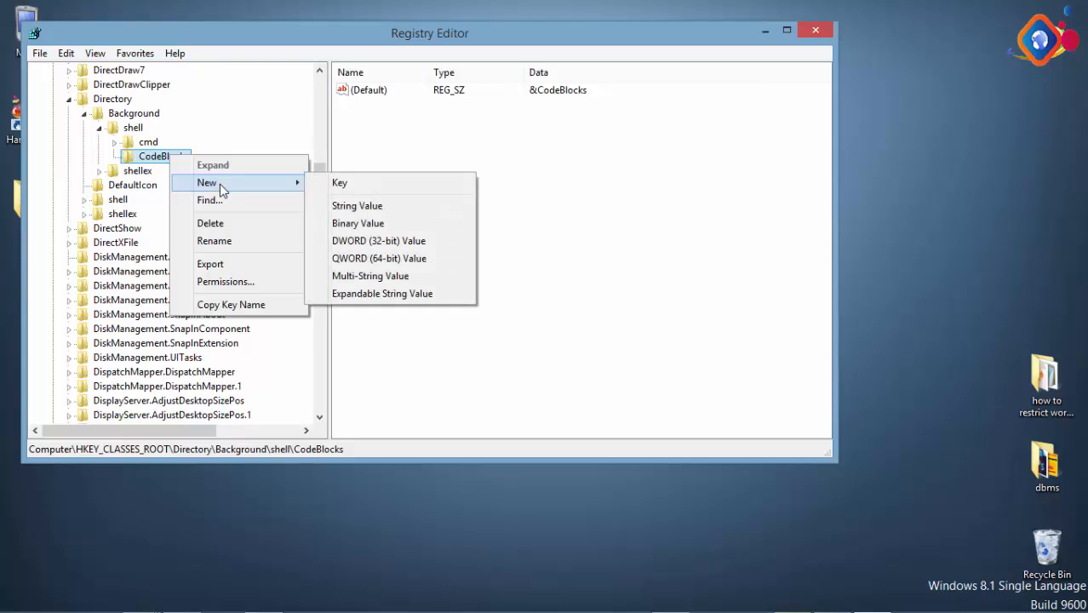
left_click(359, 186)
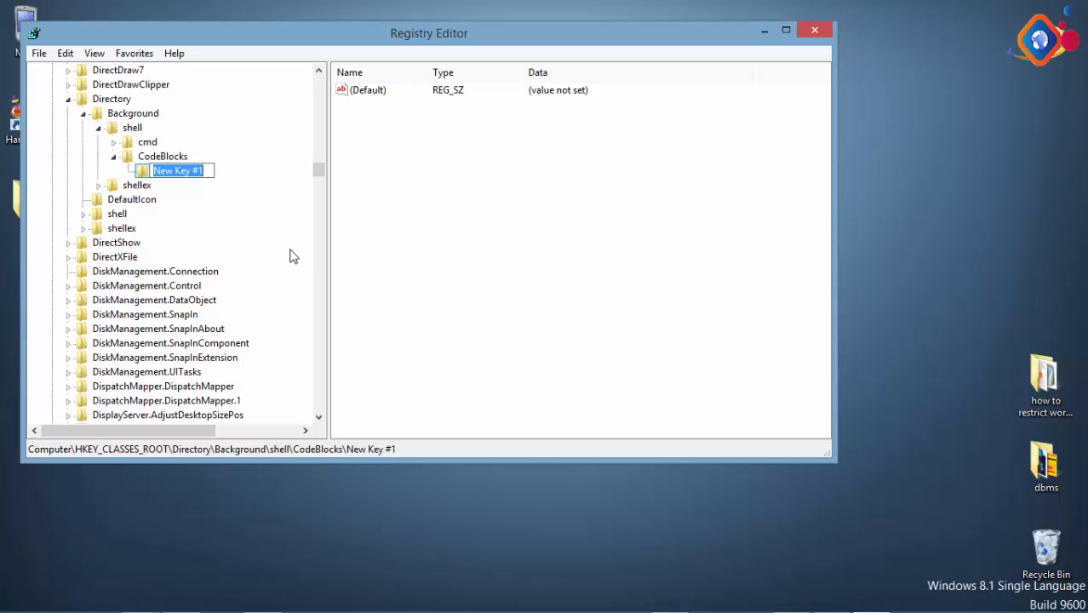
type("command")
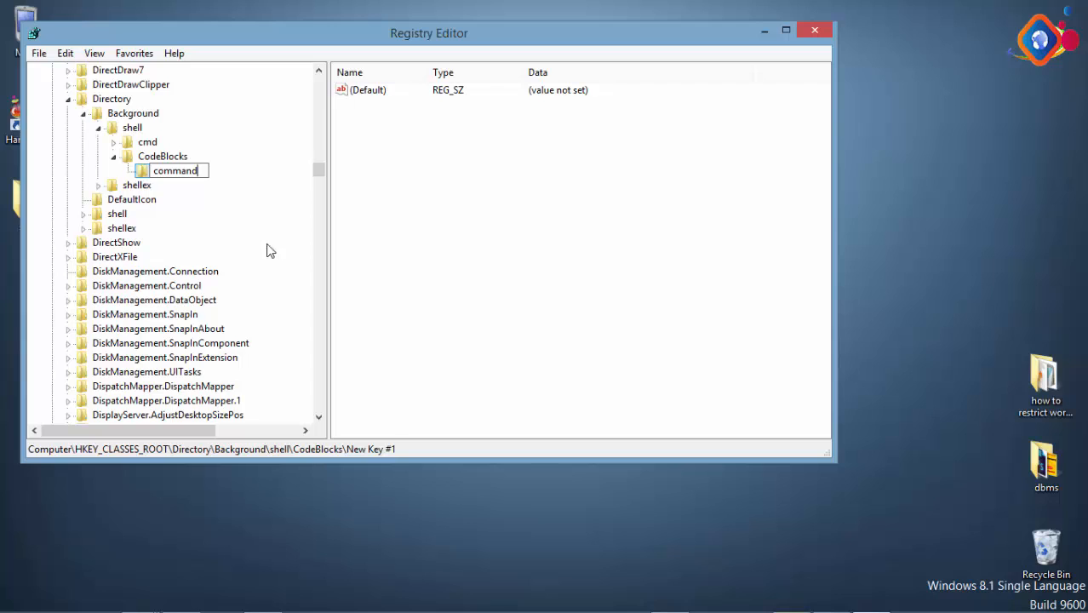
left_click(145, 174)
double_click(370, 92)
left_click_drag(132, 101, 473, 99)
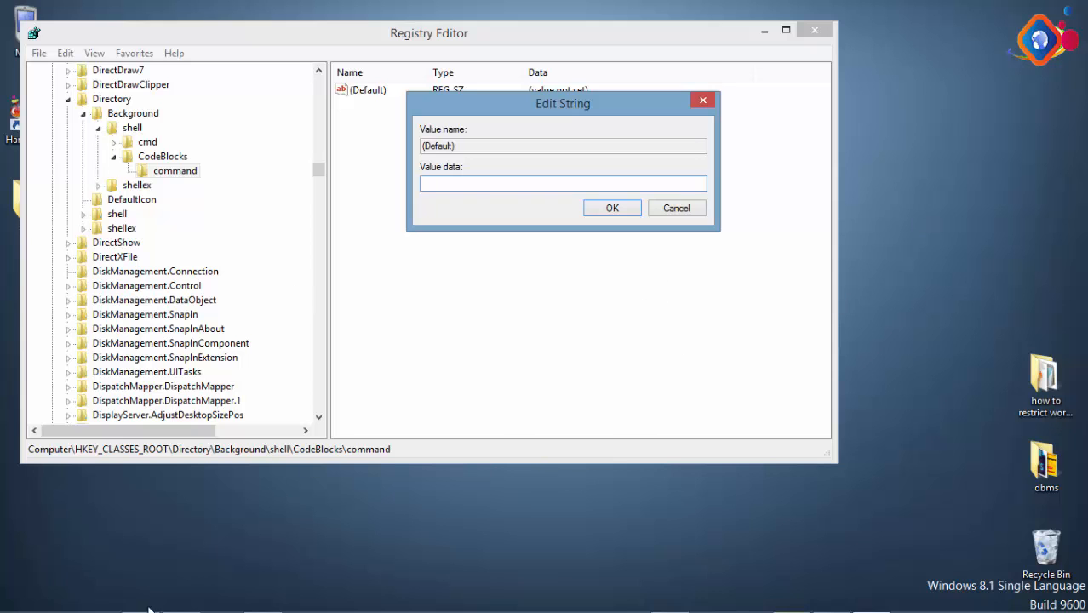
Search the installed apps for "code" and open the file location of CodeBlocks
left_click(20, 596)
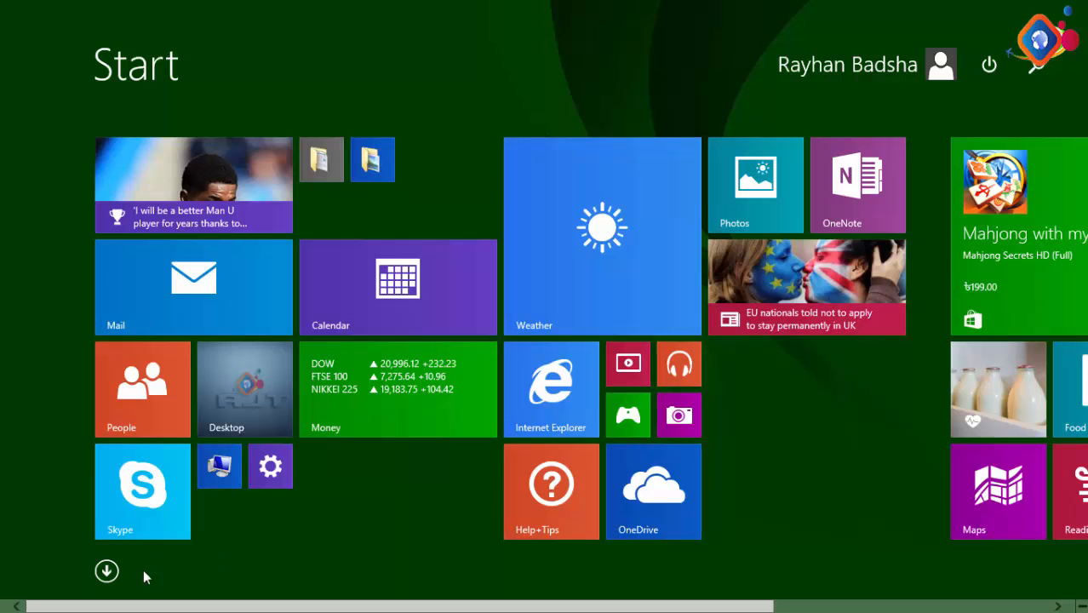
left_click(106, 572)
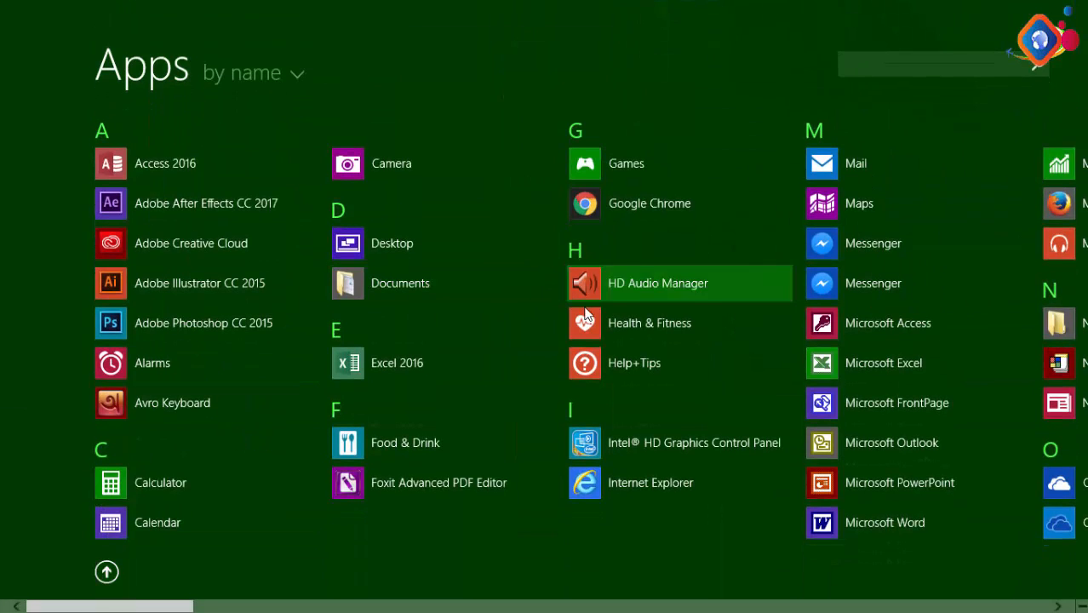
scroll(460, 281, "down", 3)
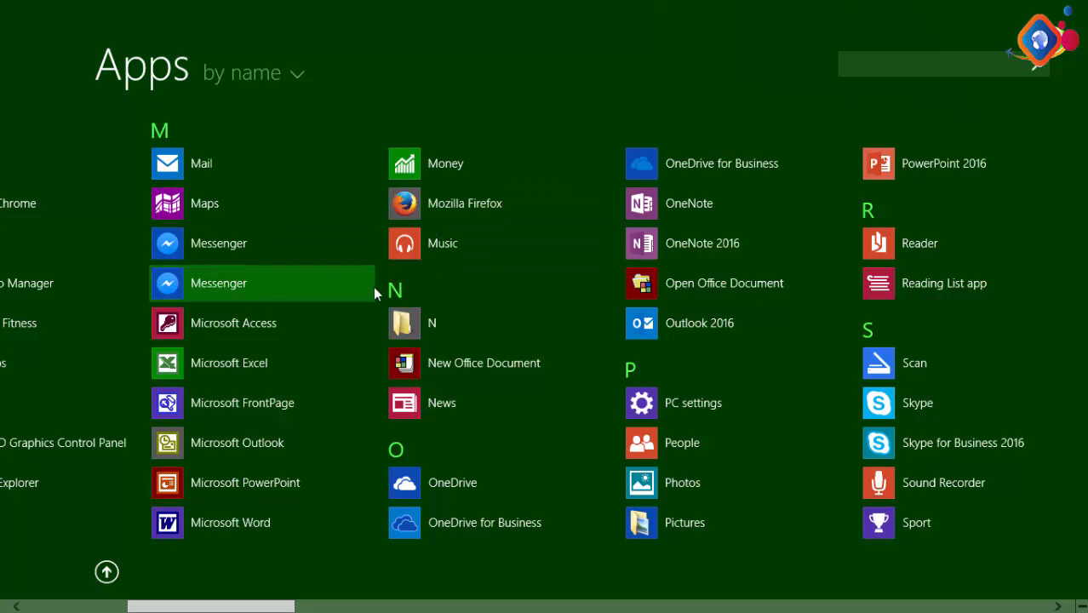
left_click(895, 63)
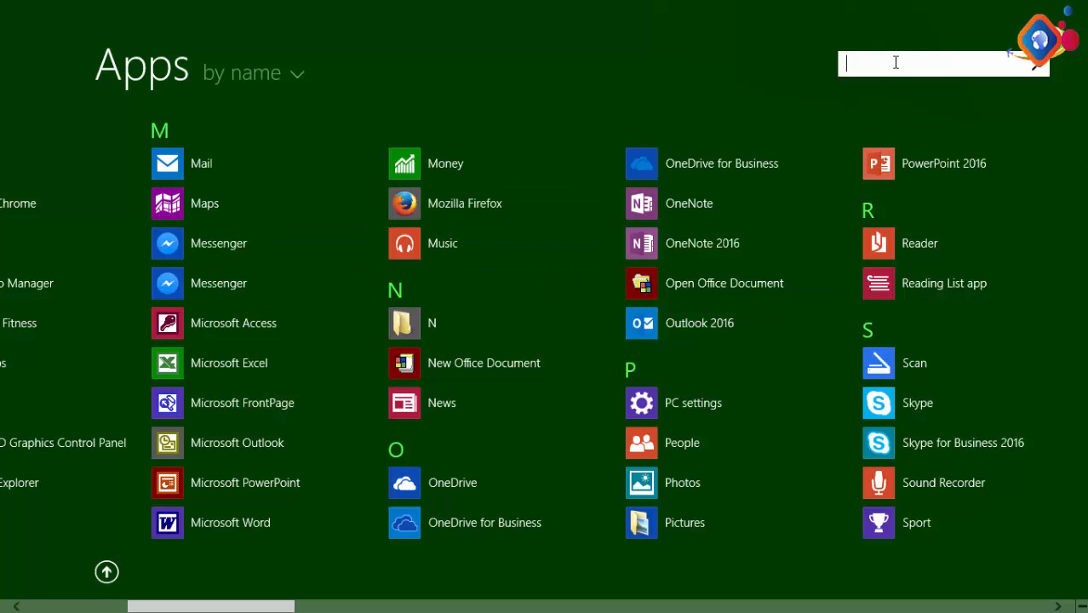
type("code")
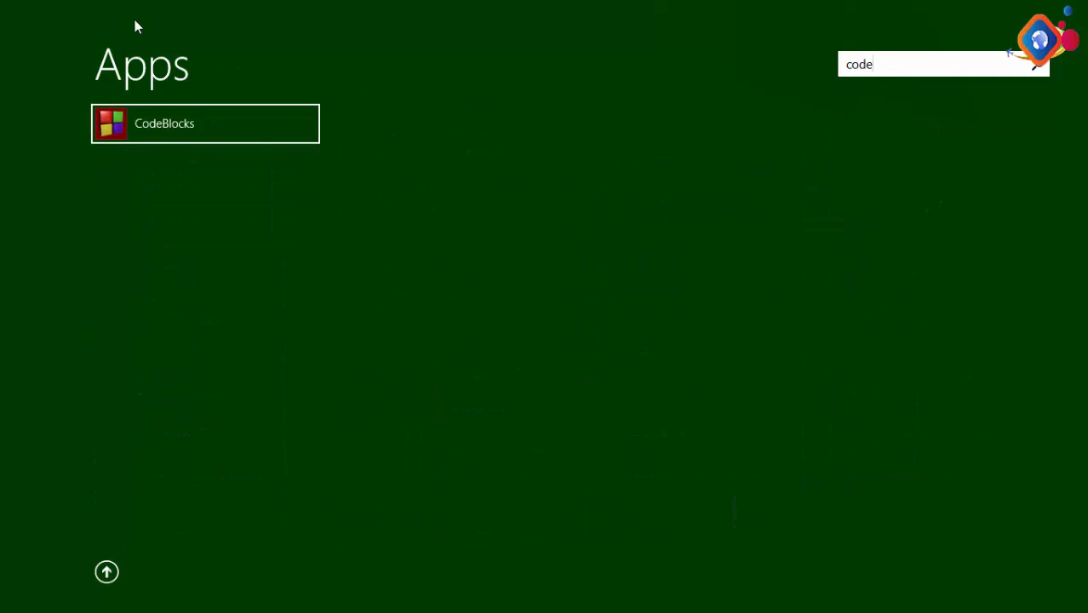
right_click(154, 132)
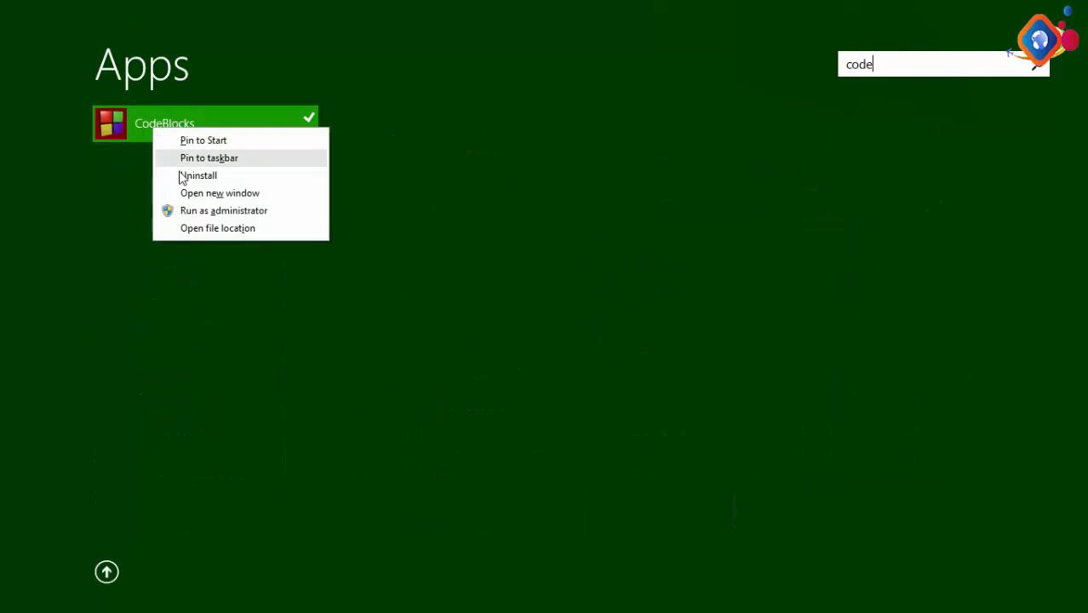
left_click(242, 228)
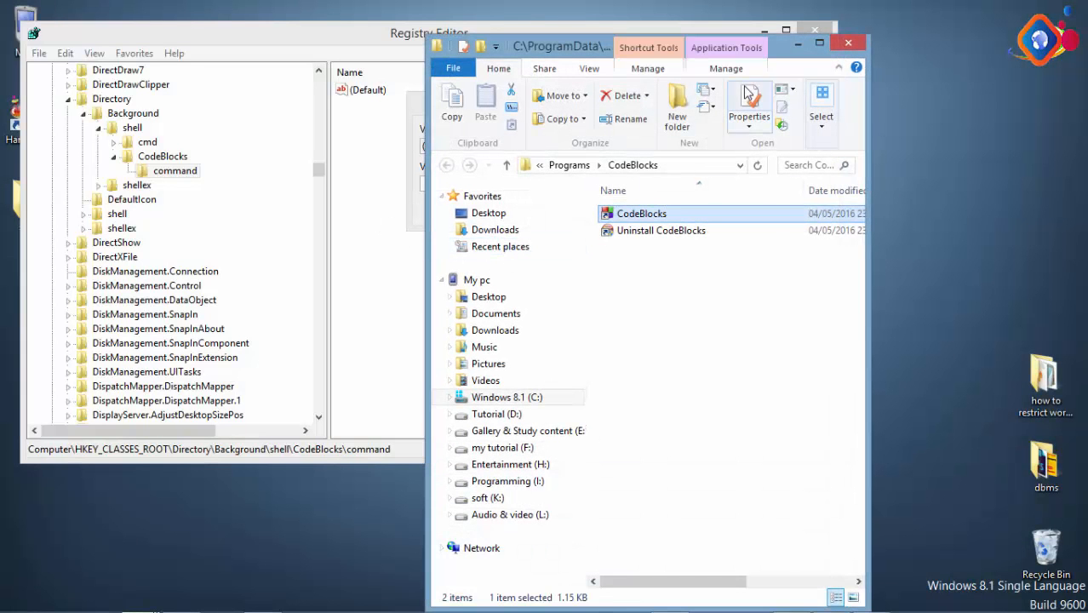
Maximize the folder window and open the program folder that the CodeBlocks shortcut points to
double_click(789, 41)
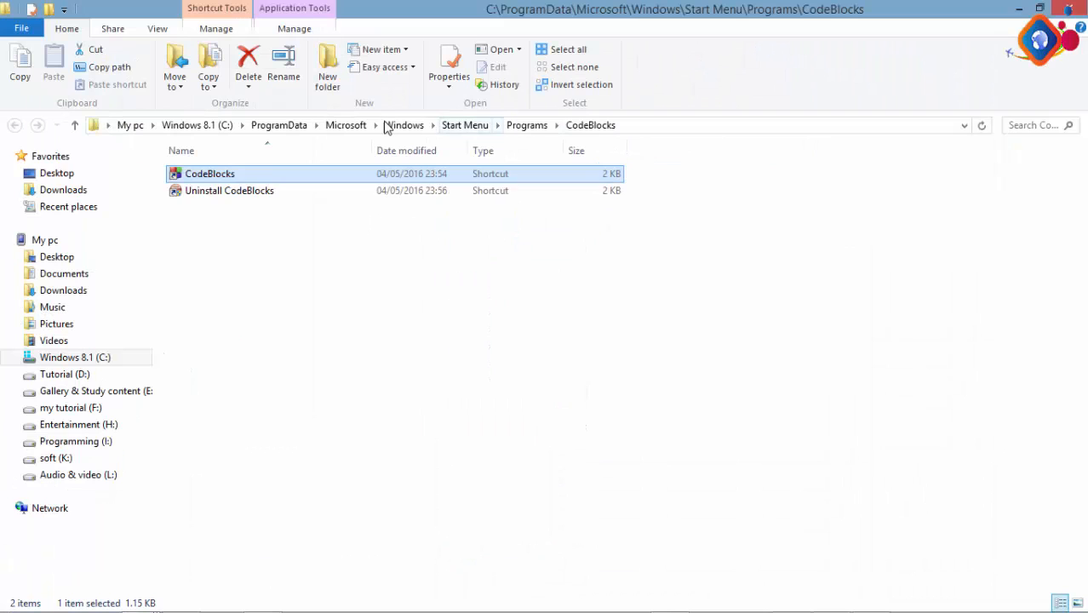
right_click(209, 180)
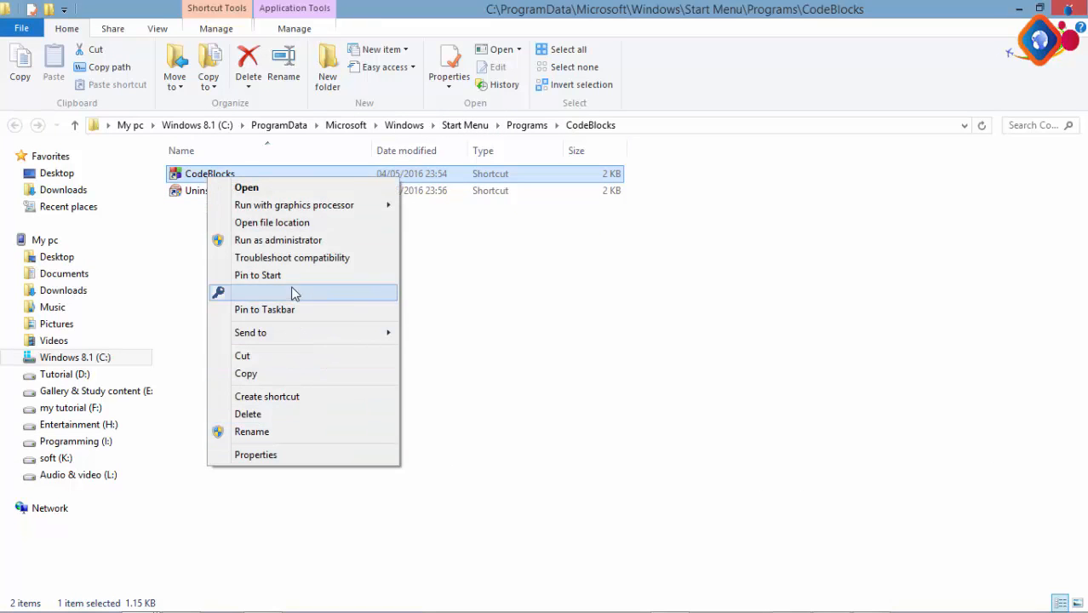
left_click(254, 223)
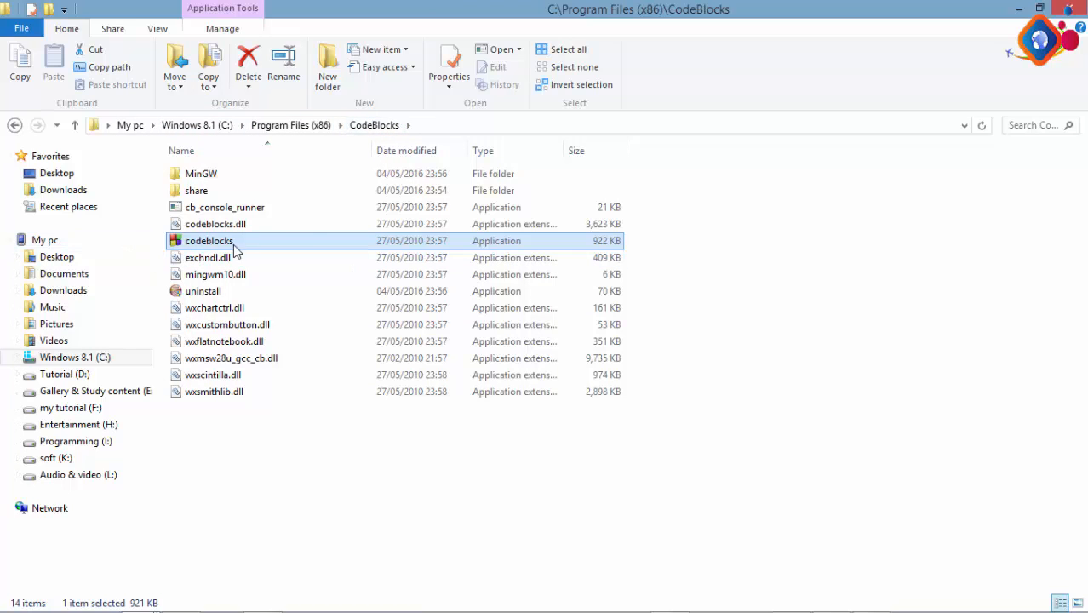
Copy the full path of the CodeBlocks program folder, C:\Program Files (x86)\CodeBlocks
left_click(427, 127)
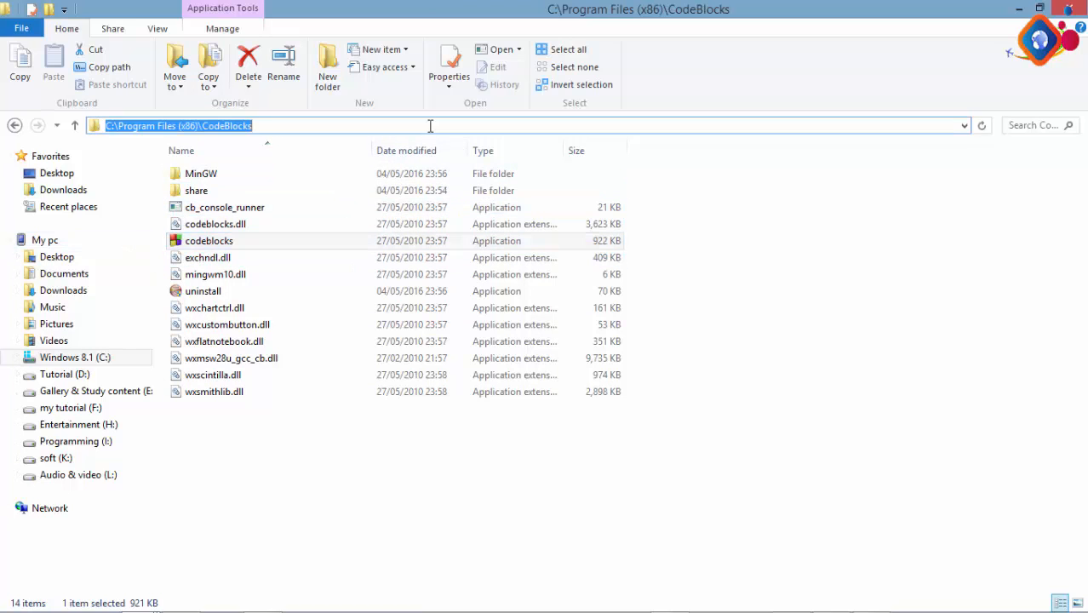
right_click(228, 125)
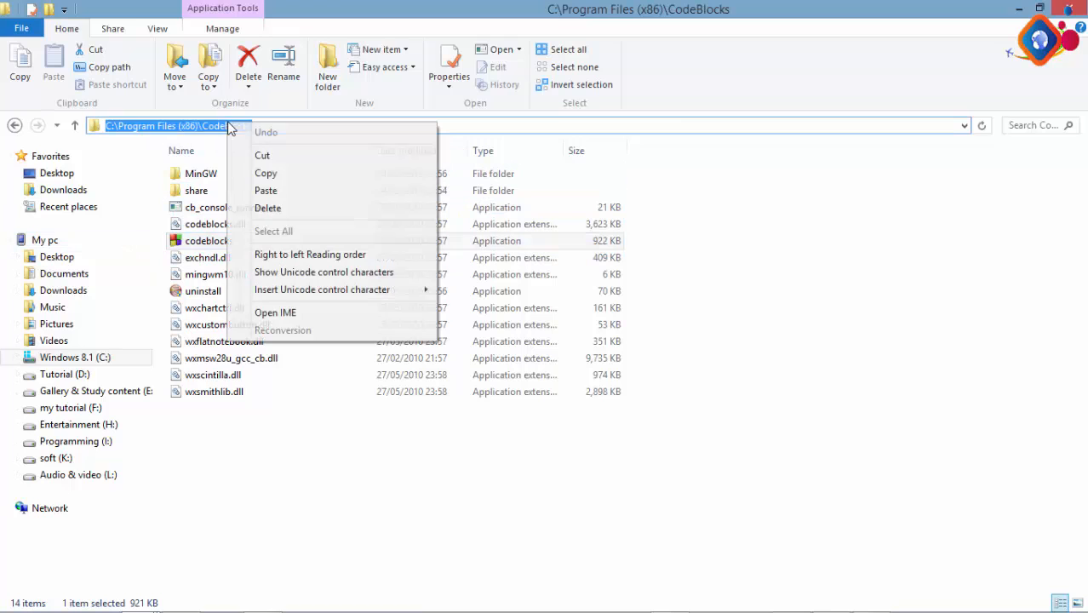
left_click(271, 173)
Switch to Registry Editor and set the command key's default value to C:\Program Files (x86)\CodeBlocks\codeblocks.exe
mouse_move(779, 611)
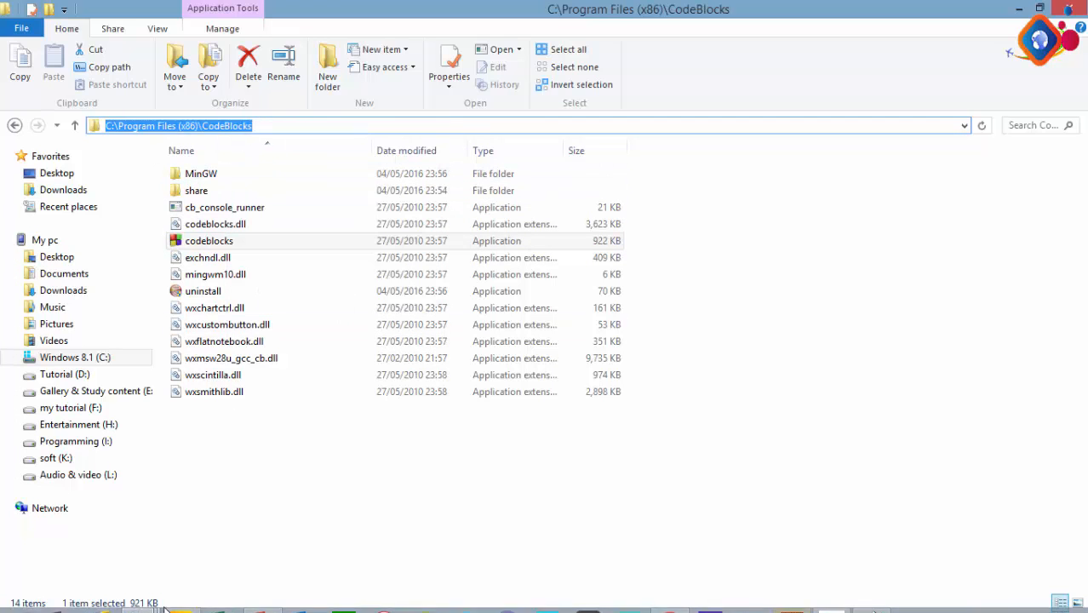
left_click(870, 598)
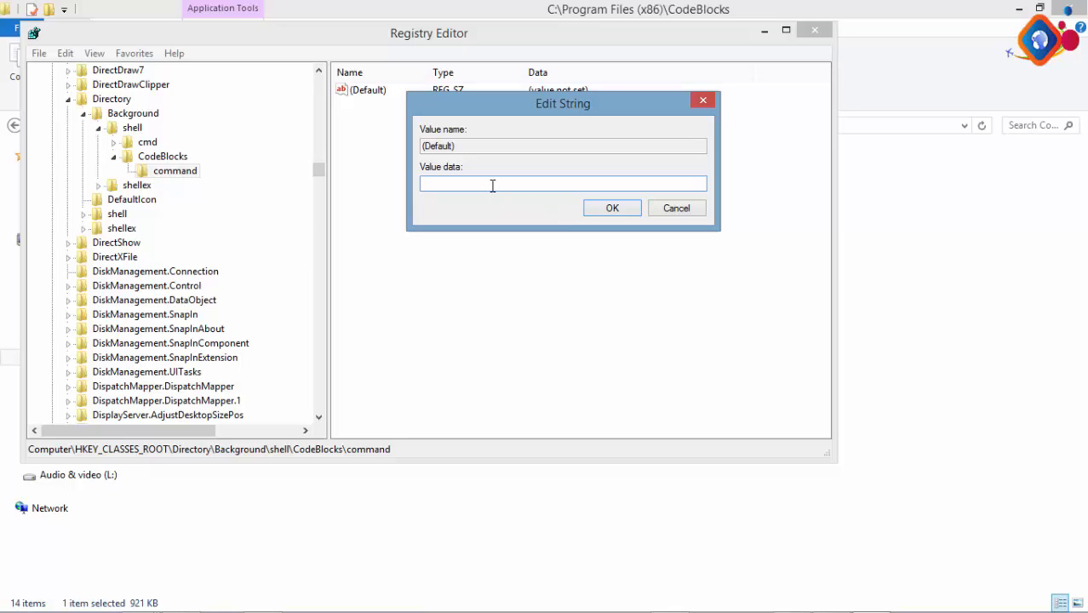
key("ctrl+v")
type("\\cod")
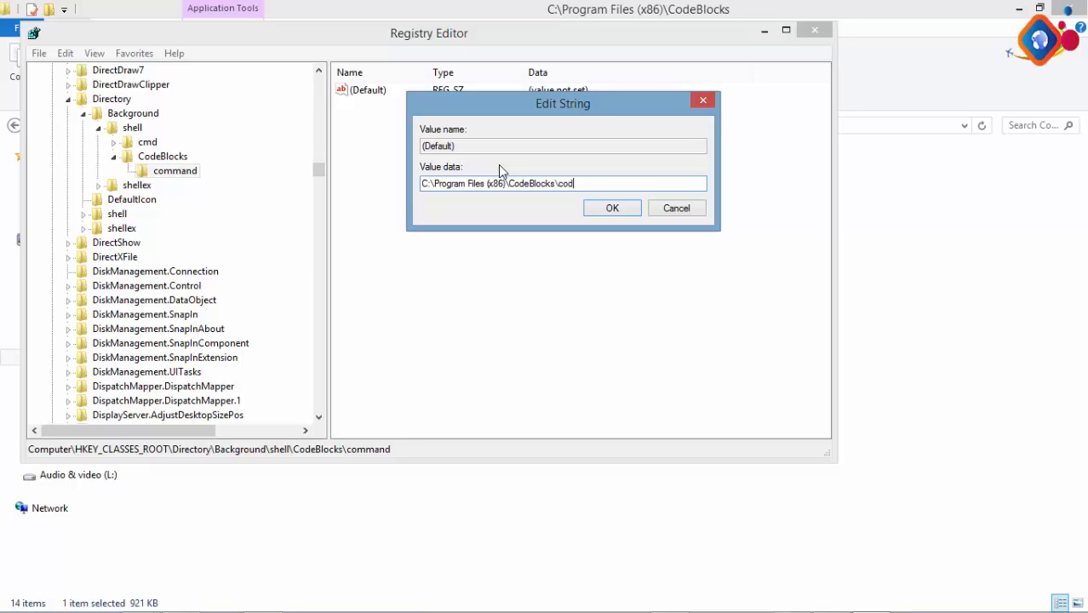
type("eblocks.exe")
left_click(606, 212)
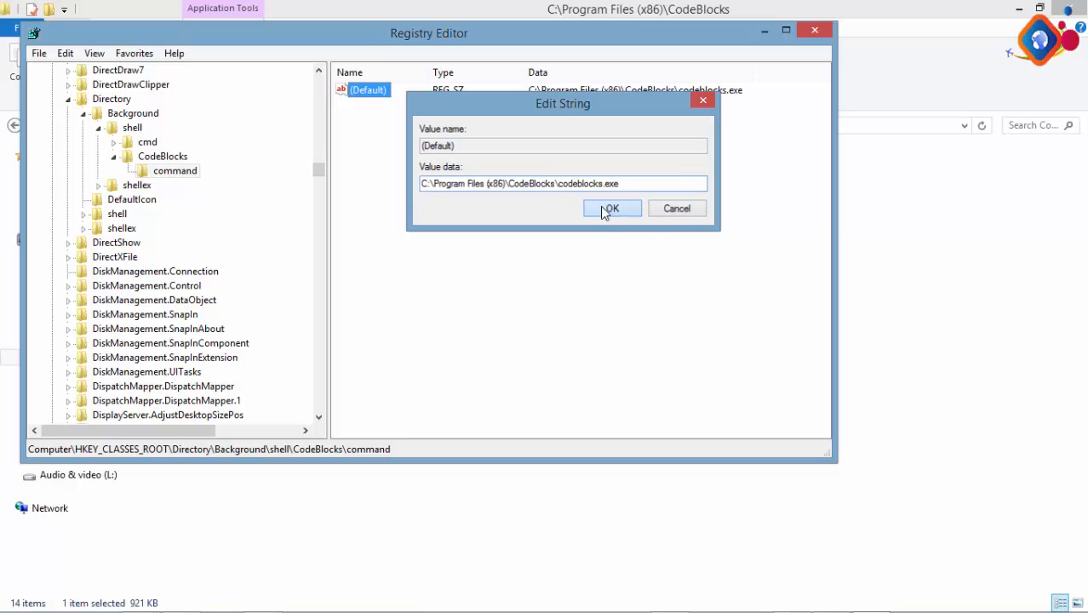
Minimize Registry Editor, launch Code::Blocks through the desktop's new CodeBlocks context entry, and dismiss the Tip of the Day
left_click(761, 33)
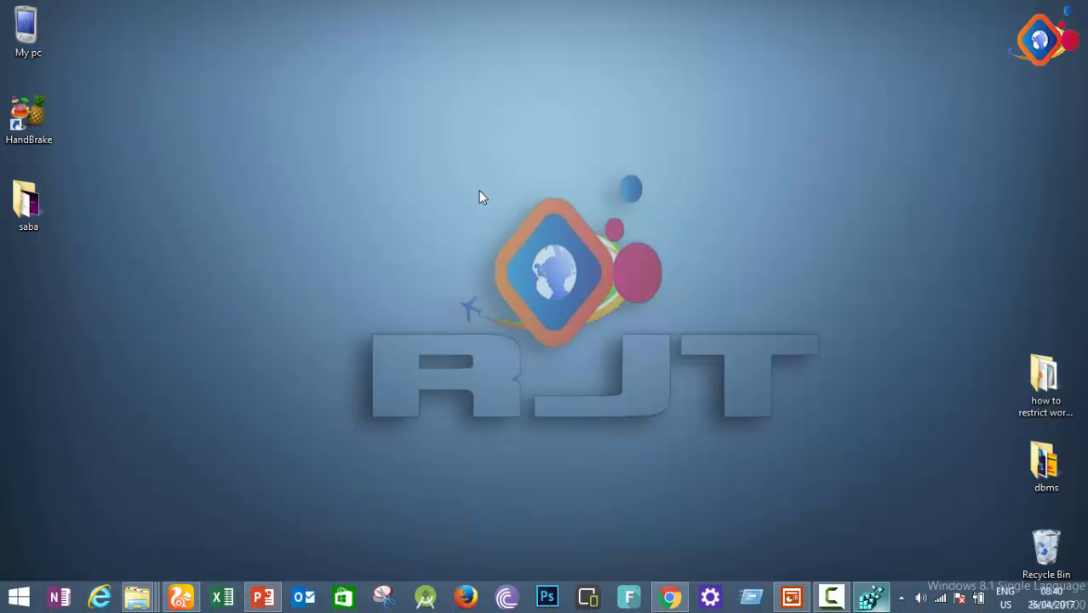
right_click(473, 189)
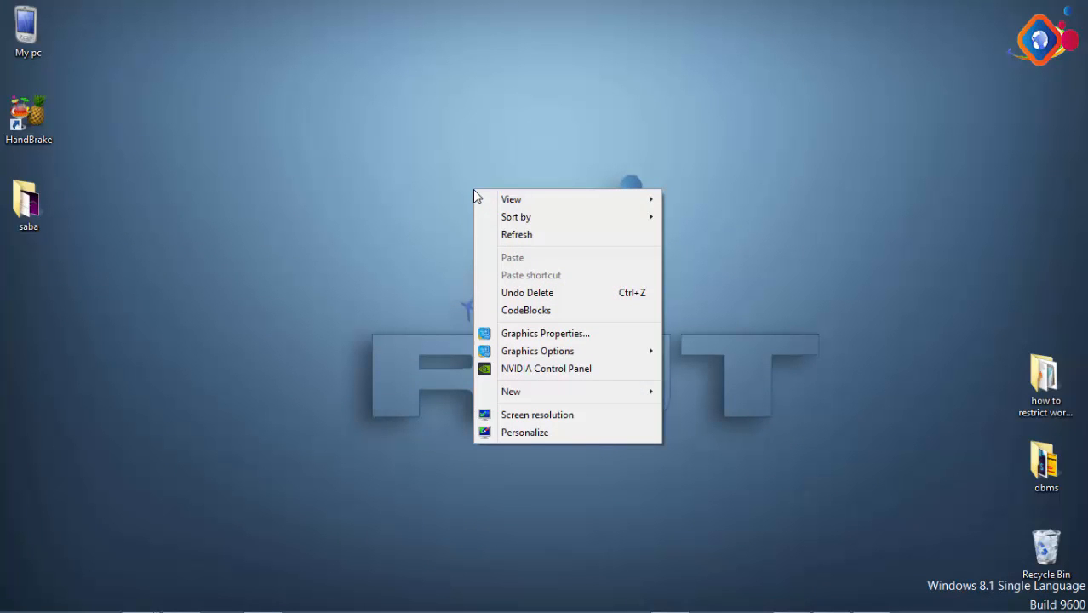
left_click(526, 312)
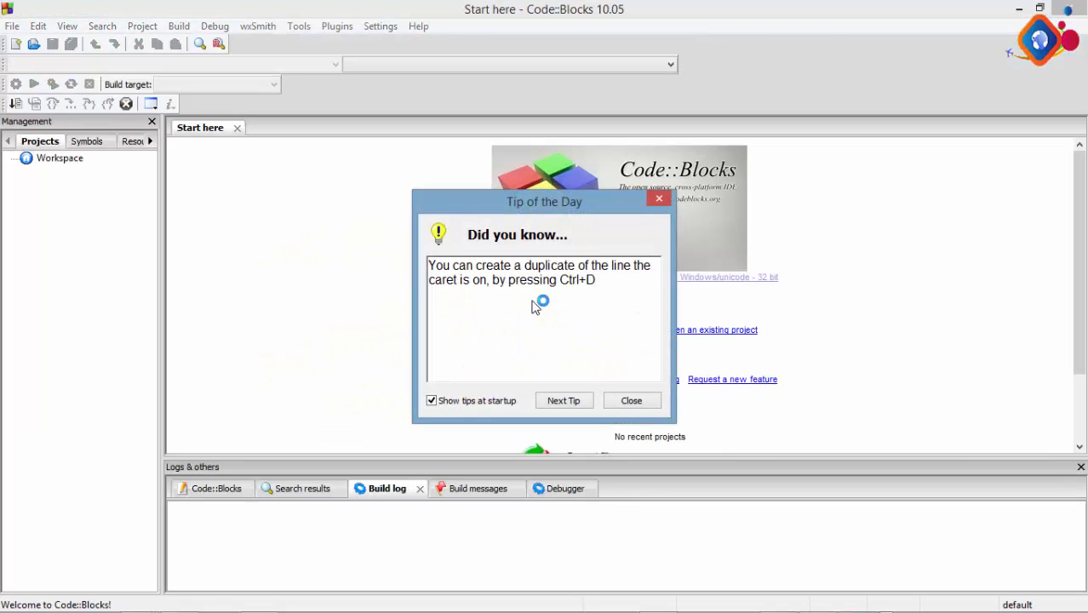
left_click(631, 400)
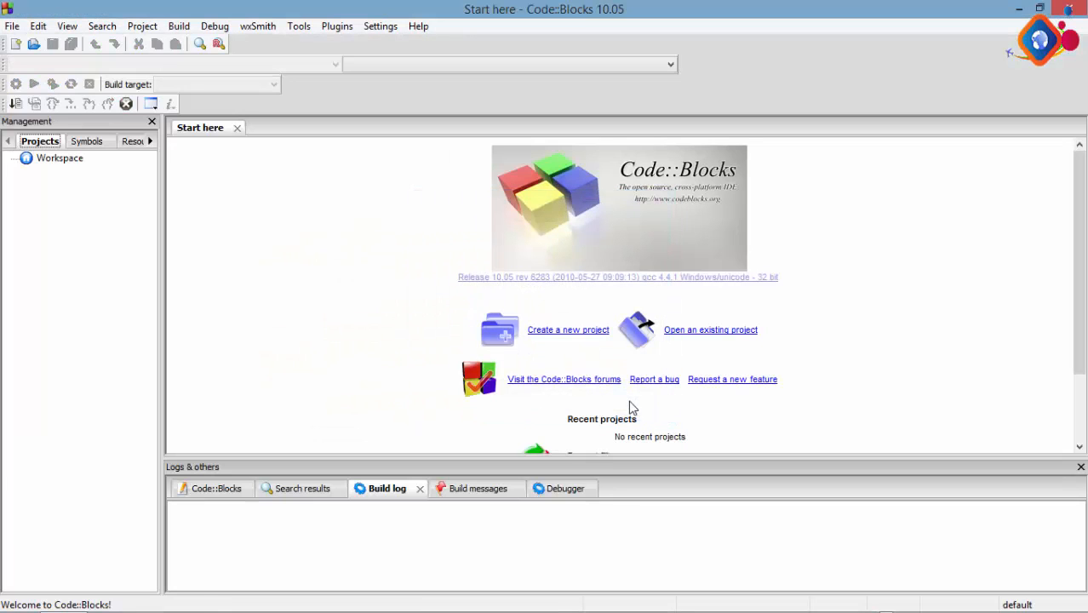